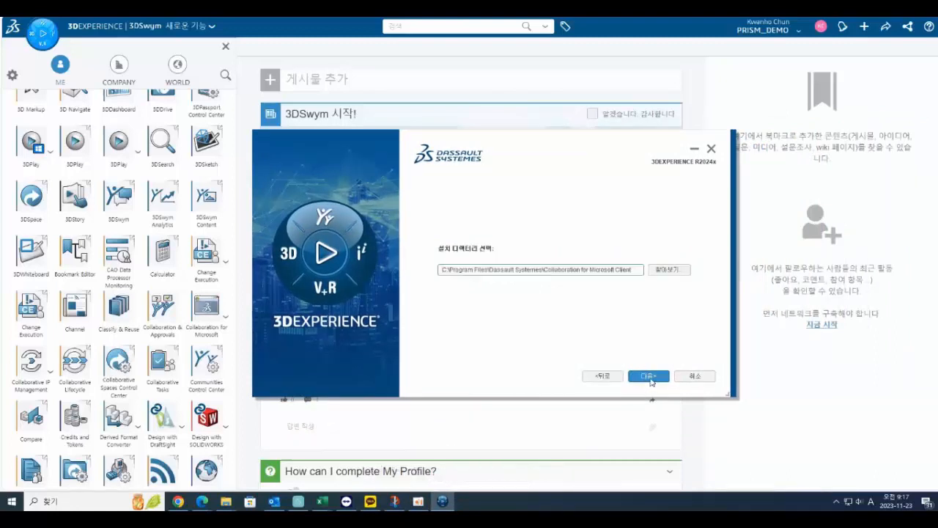
Keep the default installation directory and proceed with the Word, Excel, Outlook, PowerPoint and Project add-ins selected
left_click(650, 376)
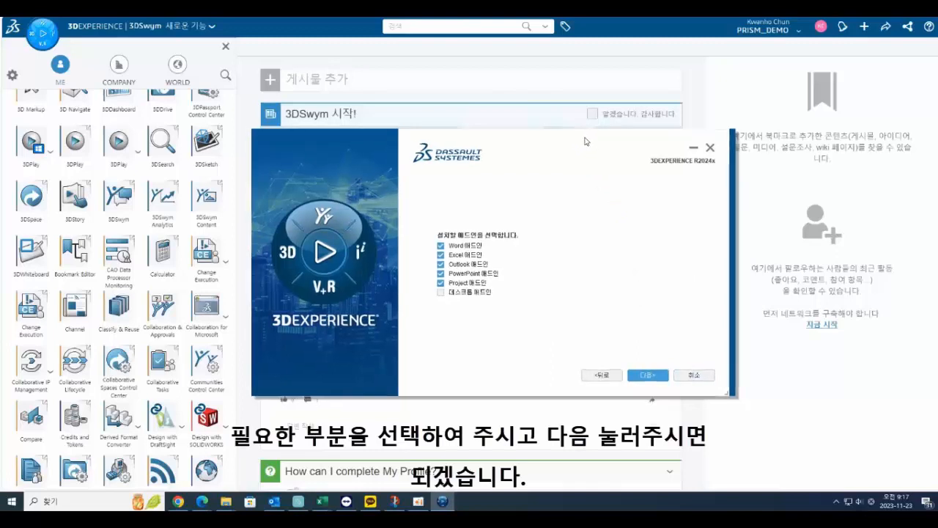
left_click_drag(590, 148, 574, 124)
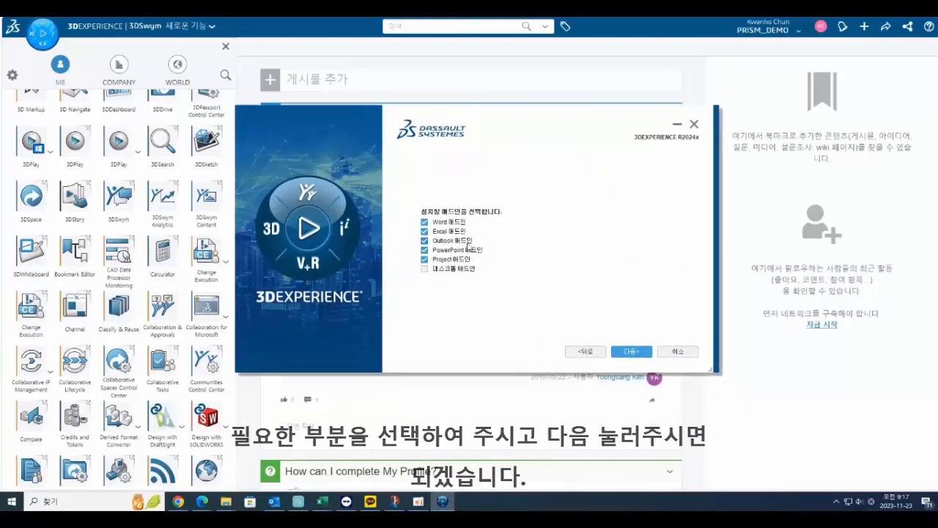
left_click(632, 352)
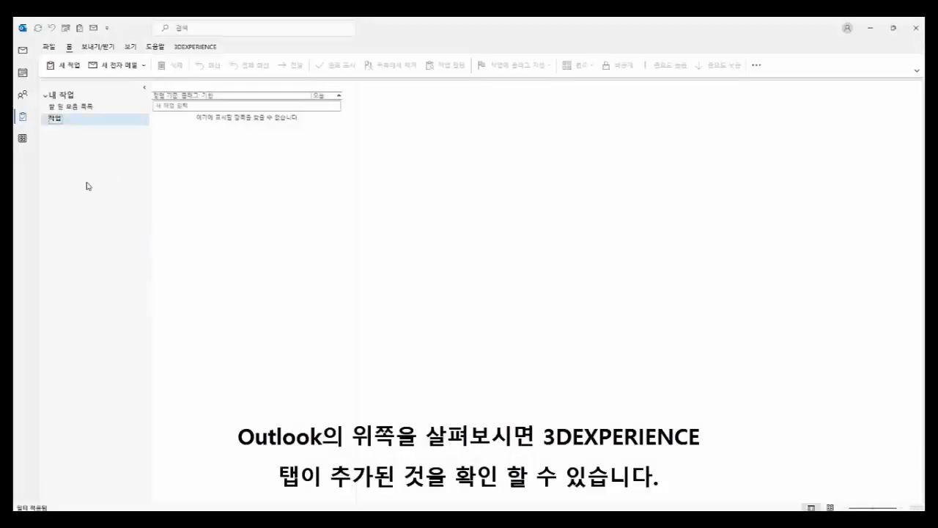
Create an Outlook task titled test with start and due date 2023-11-23, and save it to 3DEXPERIENCE
left_click(64, 65)
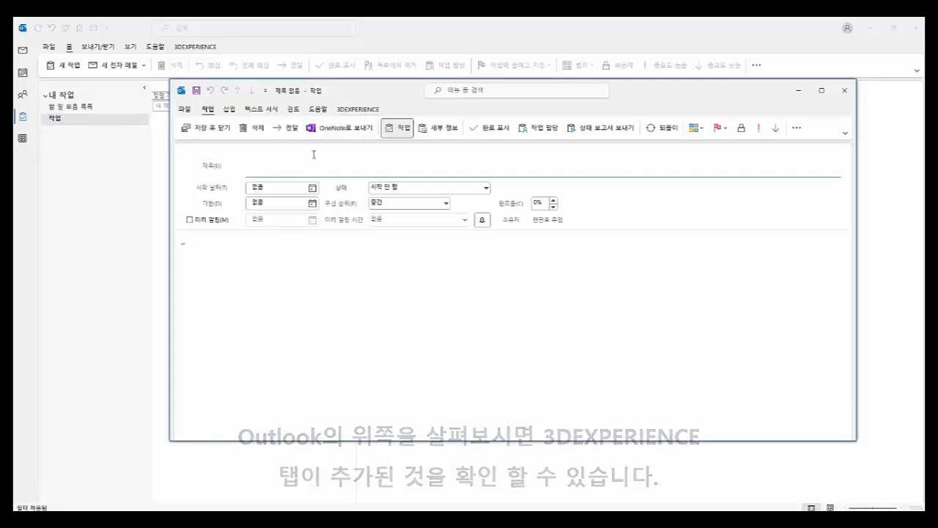
type("ㅅㄷㄴㅌ")
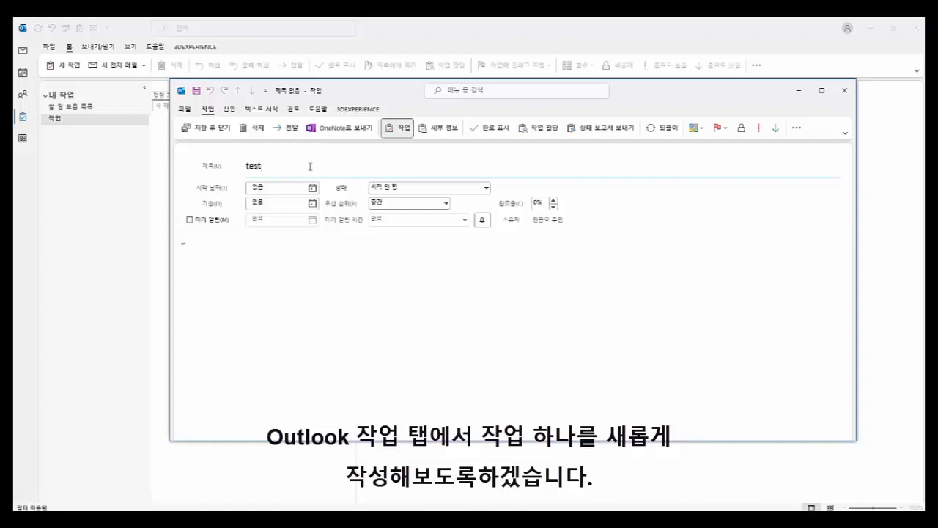
left_click(342, 264)
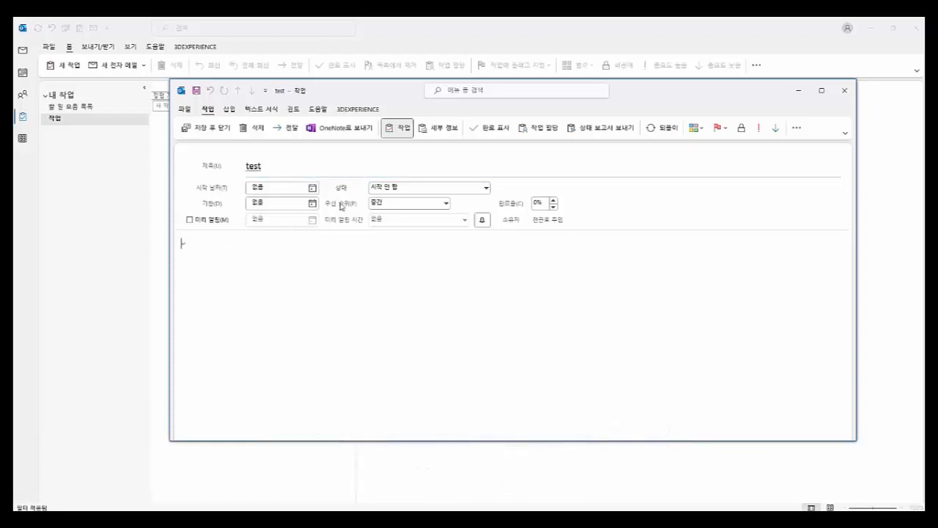
left_click(312, 188)
left_click(279, 257)
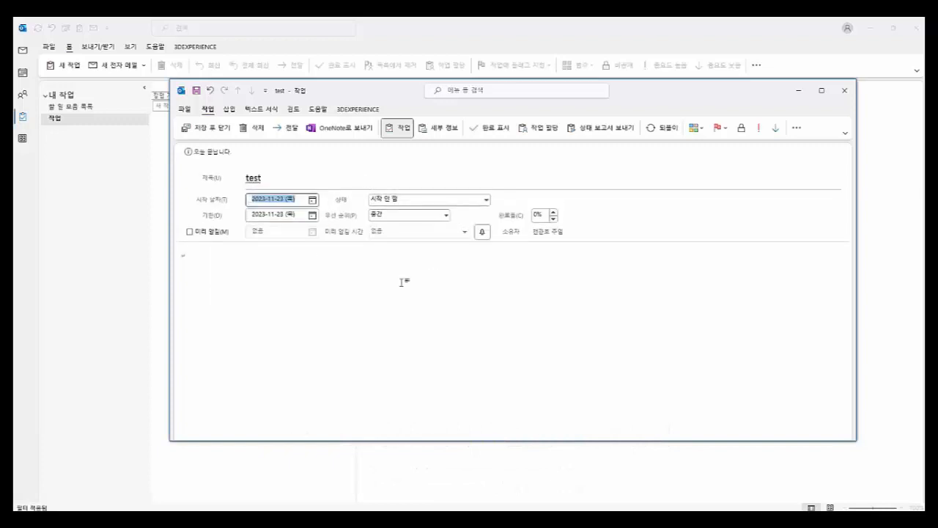
left_click(401, 282)
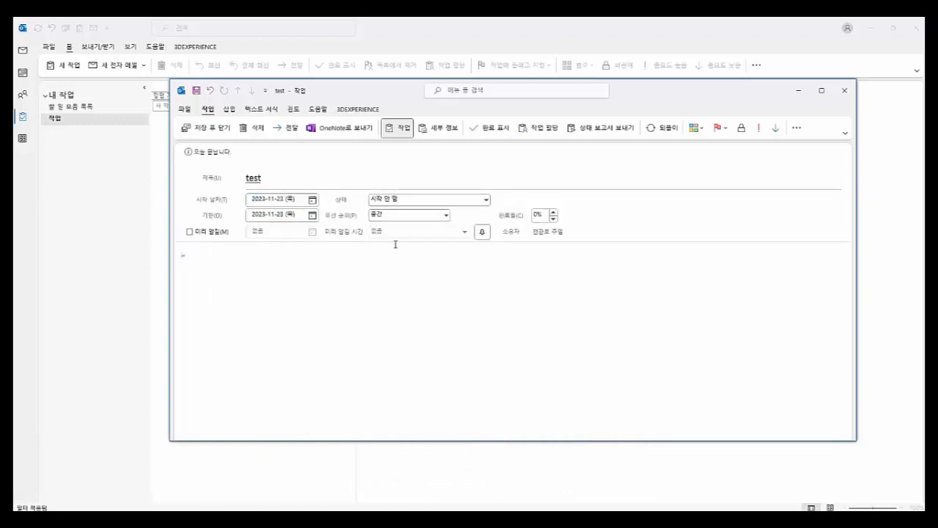
left_click(358, 110)
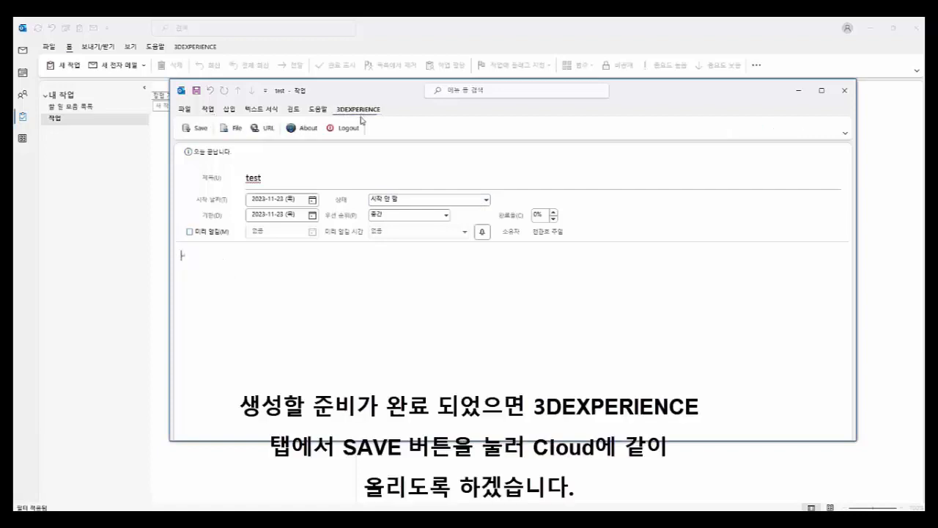
left_click(197, 128)
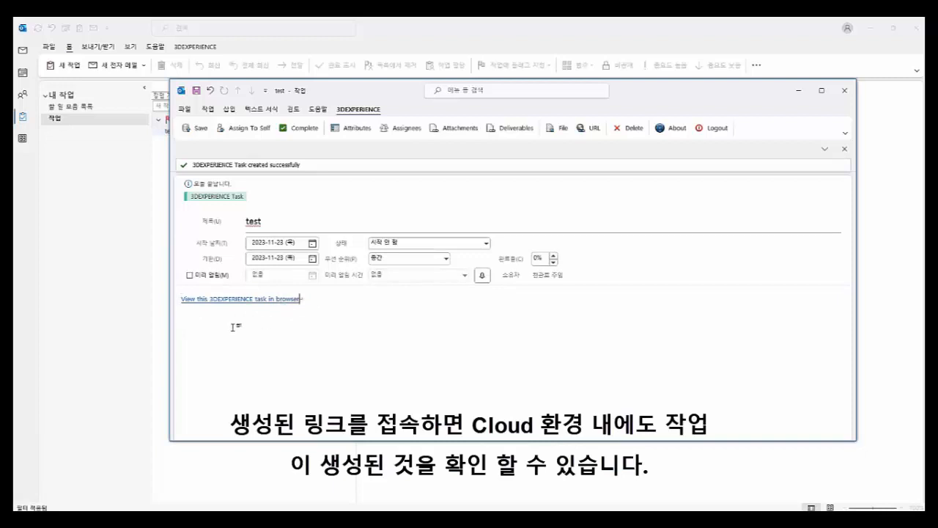
Open the saved task's link in the browser, agree to connect to the new session, and view the test task's details
left_click(235, 299, "ctrl")
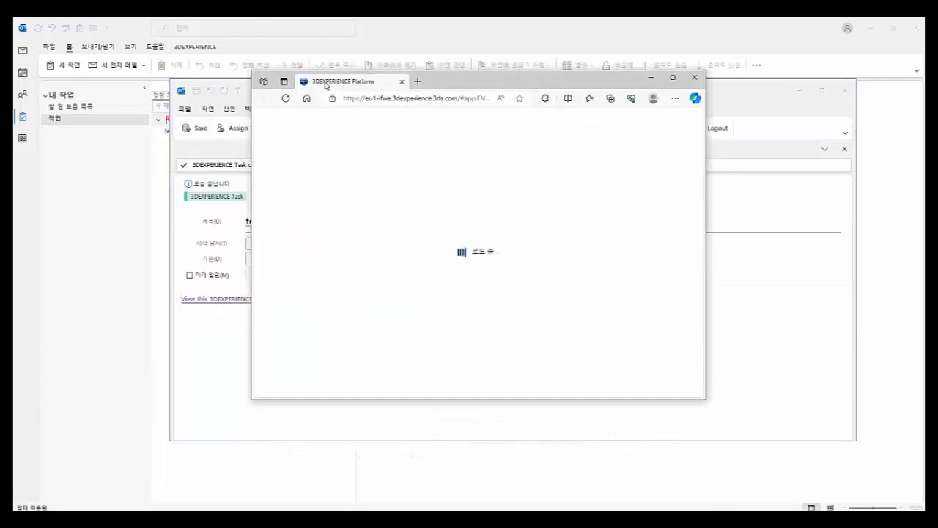
double_click(459, 84)
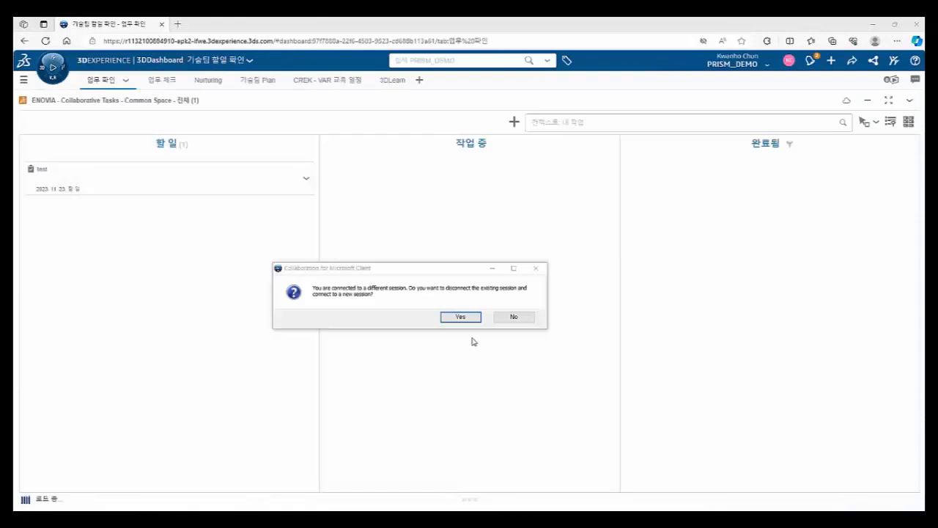
left_click(467, 318)
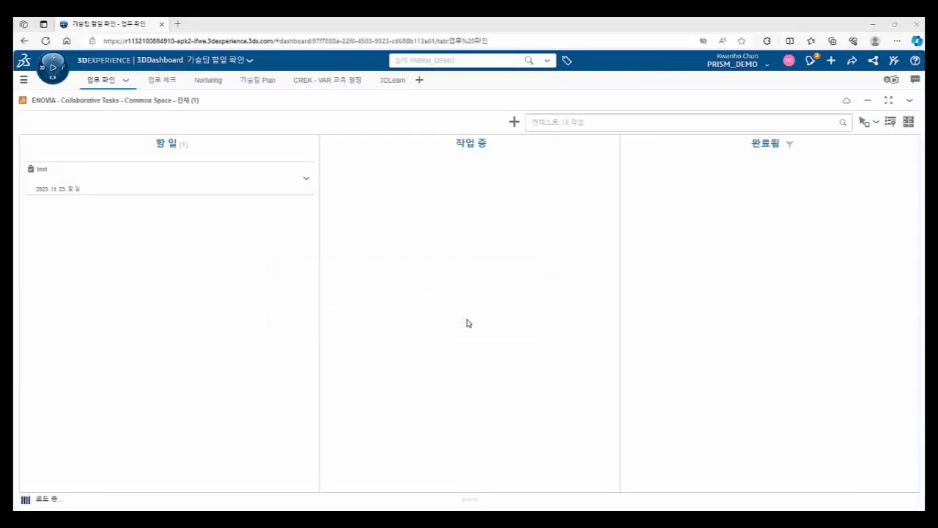
left_click(174, 182)
scroll(783, 309, "down", 3)
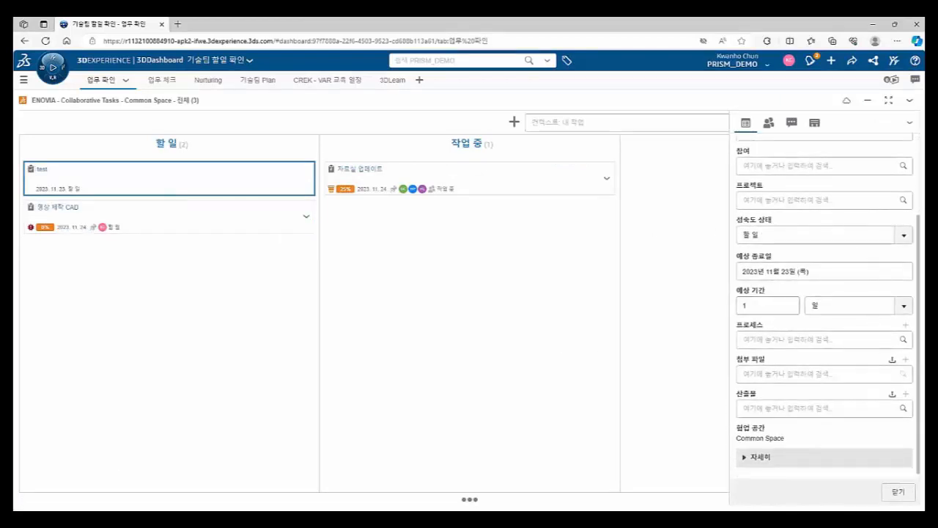
Agree to synchronize 3DEXPERIENCE meetings and tasks with Outlook, and close the test task window
left_click(281, 484)
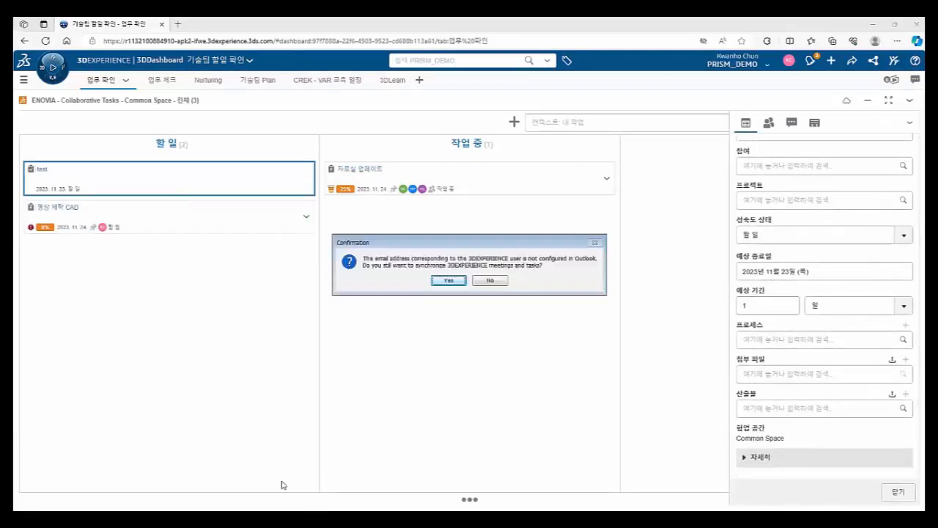
left_click(448, 281)
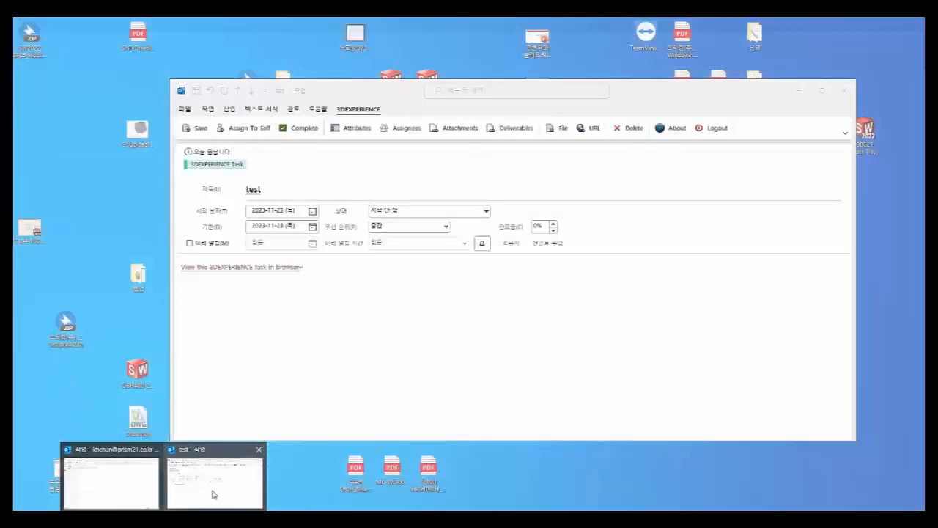
left_click(210, 494)
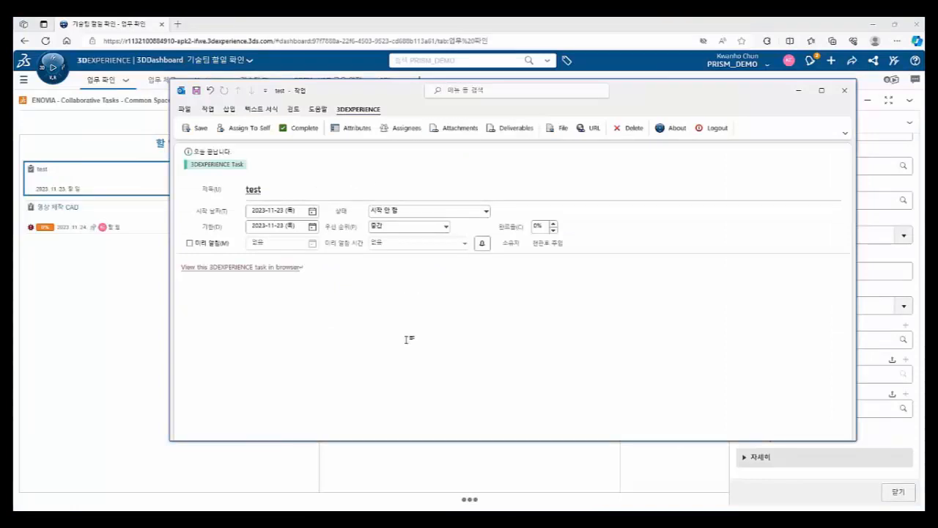
left_click(844, 91)
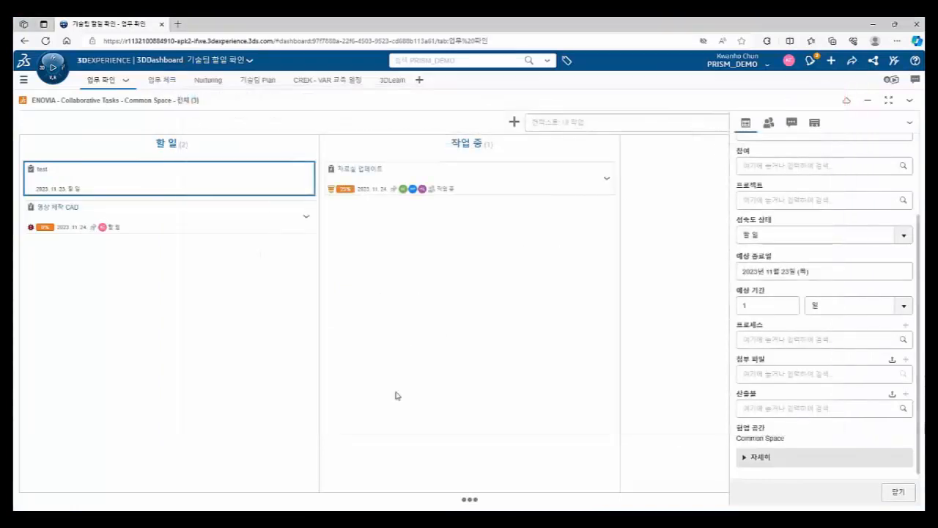
Switch to Outlook's task list, reopen the test task and display its 3DEXPERIENCE attachments
left_click(203, 507)
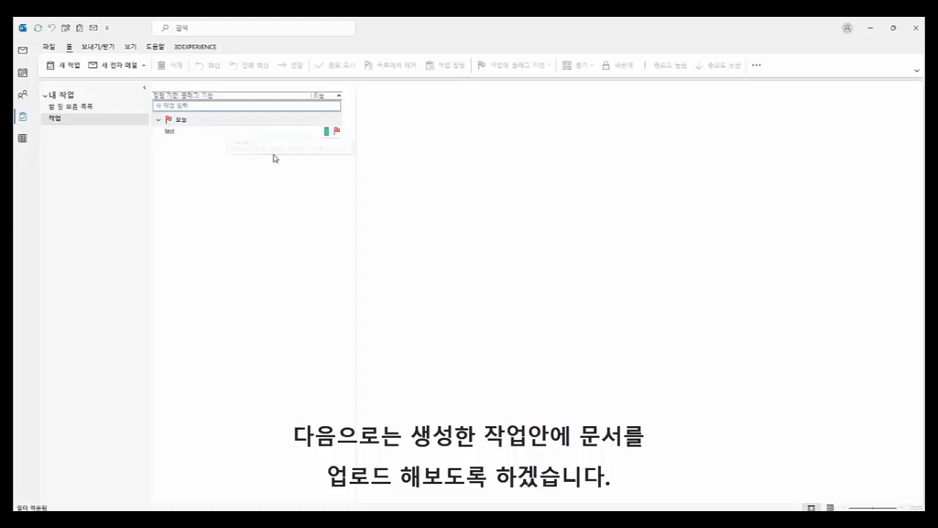
mouse_move(262, 138)
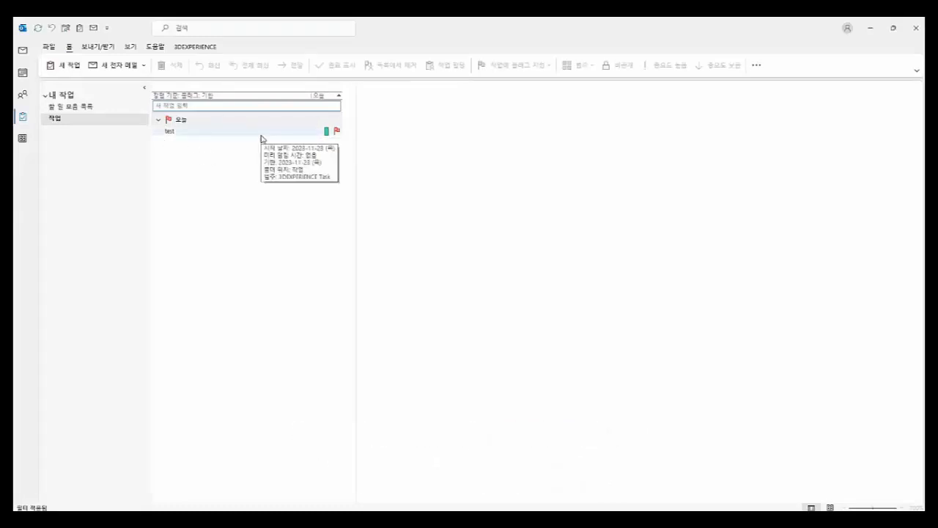
left_click(262, 139)
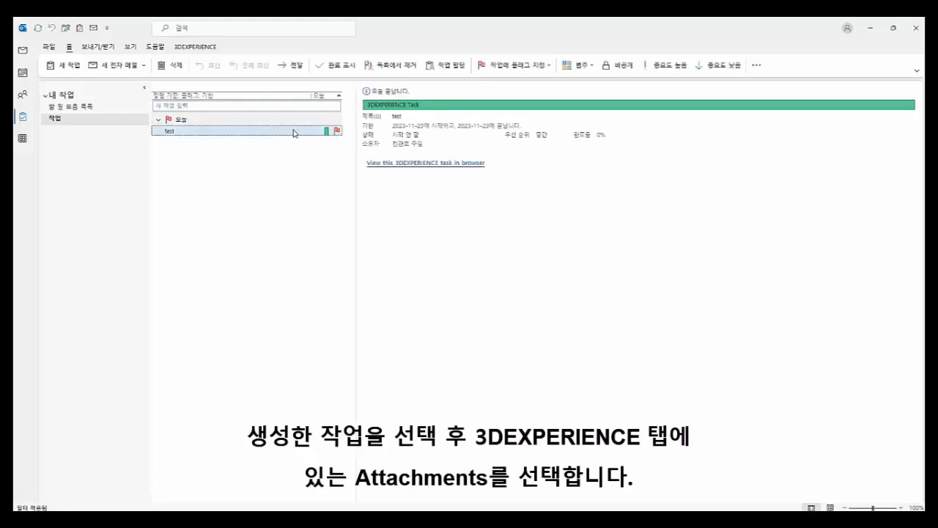
double_click(293, 132)
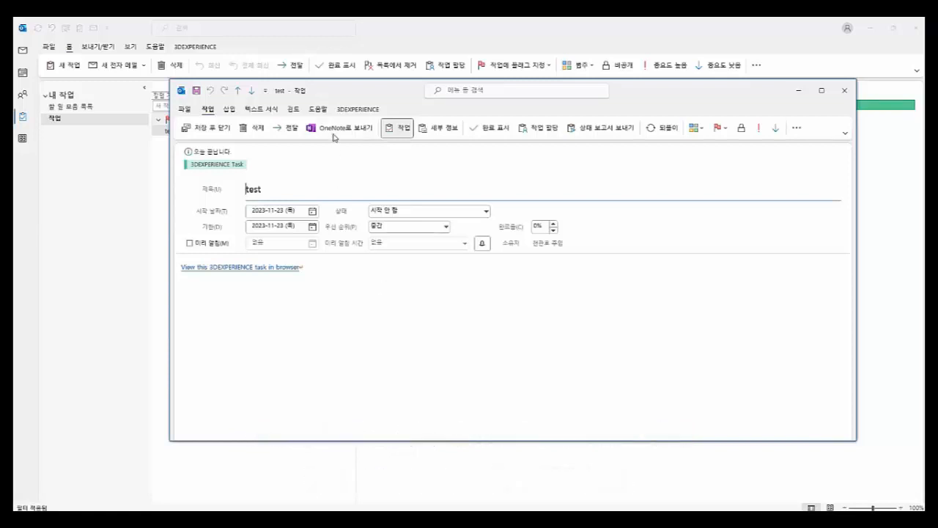
left_click(349, 110)
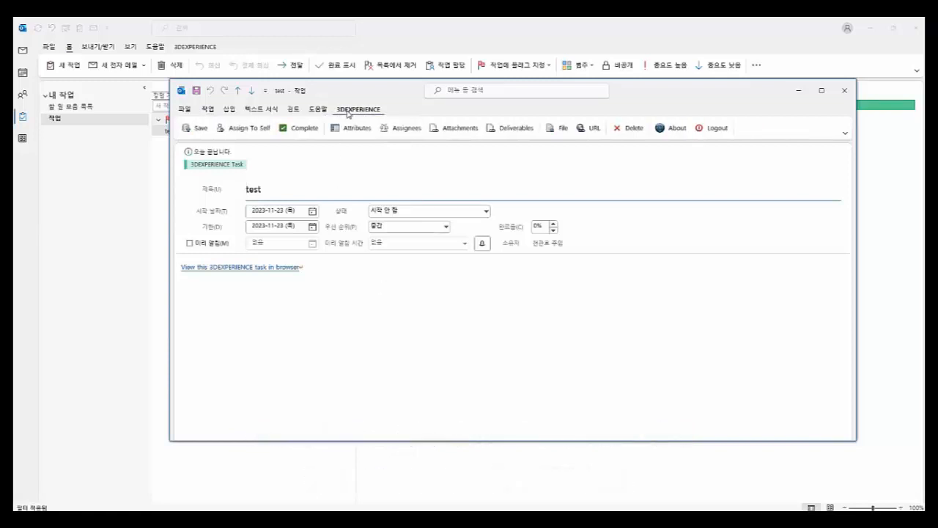
left_click(452, 129)
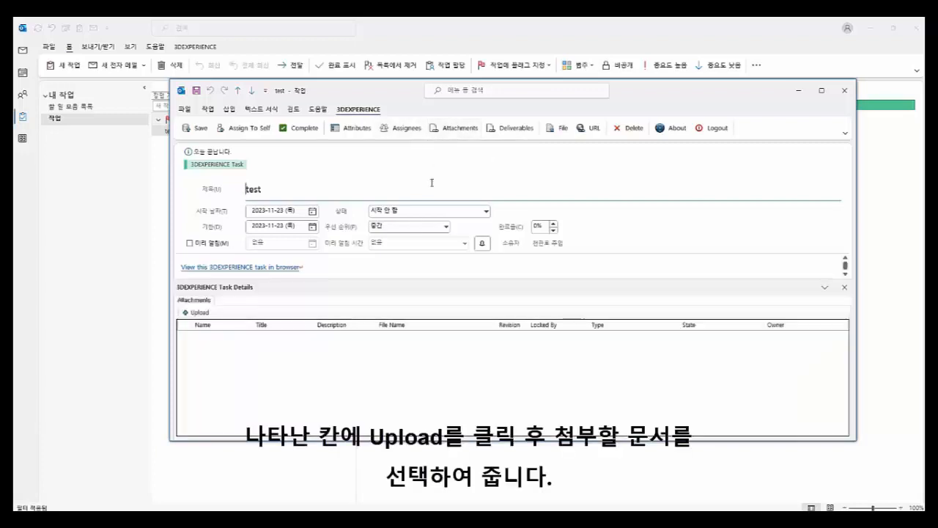
Upload 프리즘(주)_SOLIDWORKS 설치_Network Version from the Desktop subfolder 폴더 to the test task as a new attached document
left_click(195, 312)
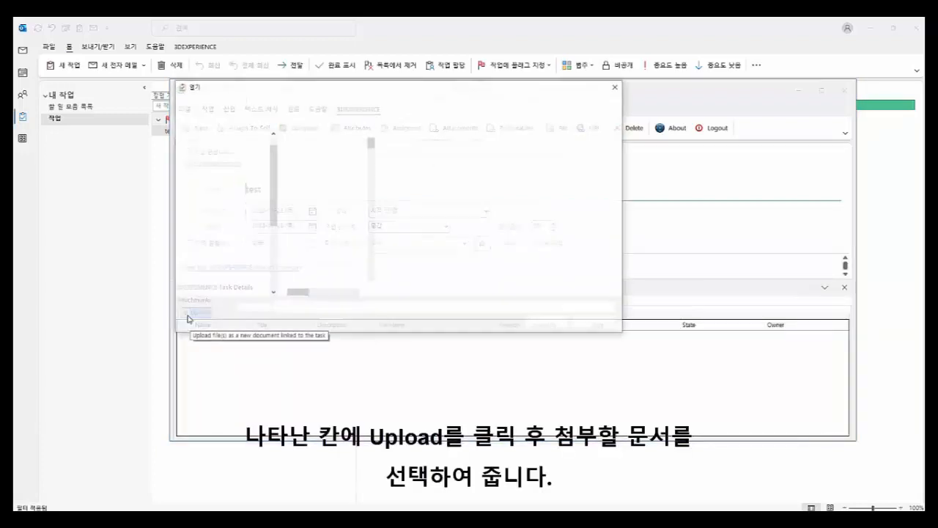
scroll(330, 260, "down", 10)
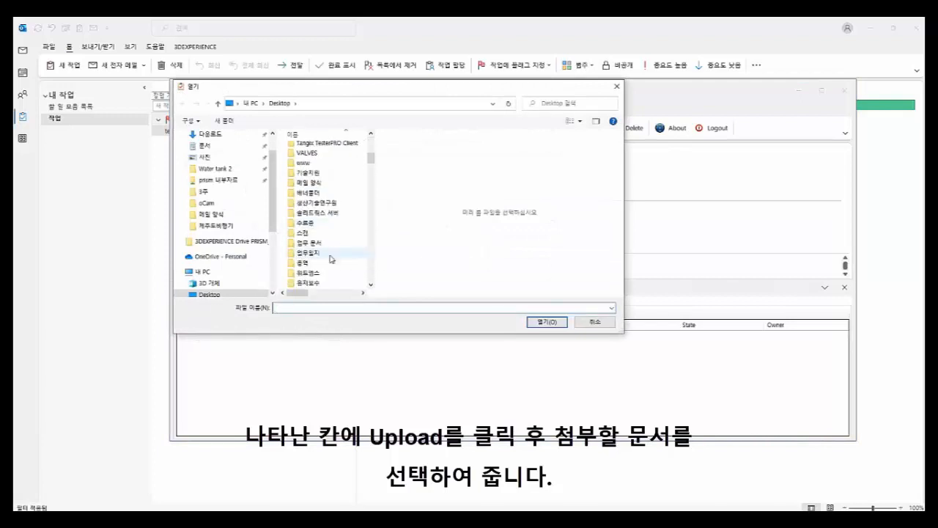
double_click(330, 258)
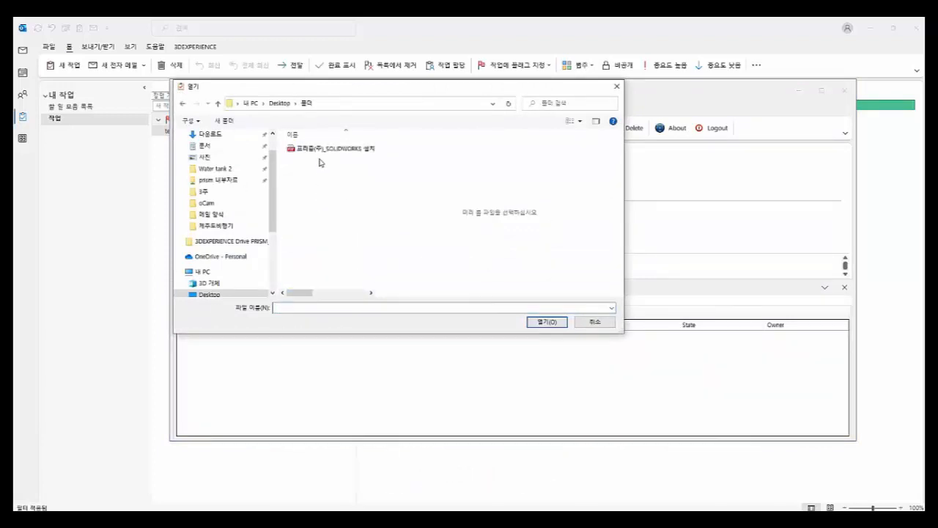
left_click(330, 151)
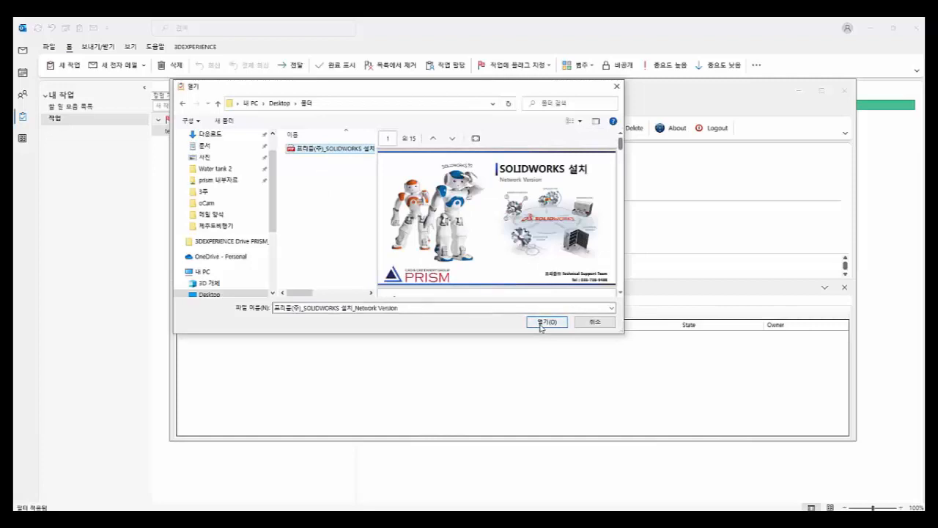
left_click(543, 323)
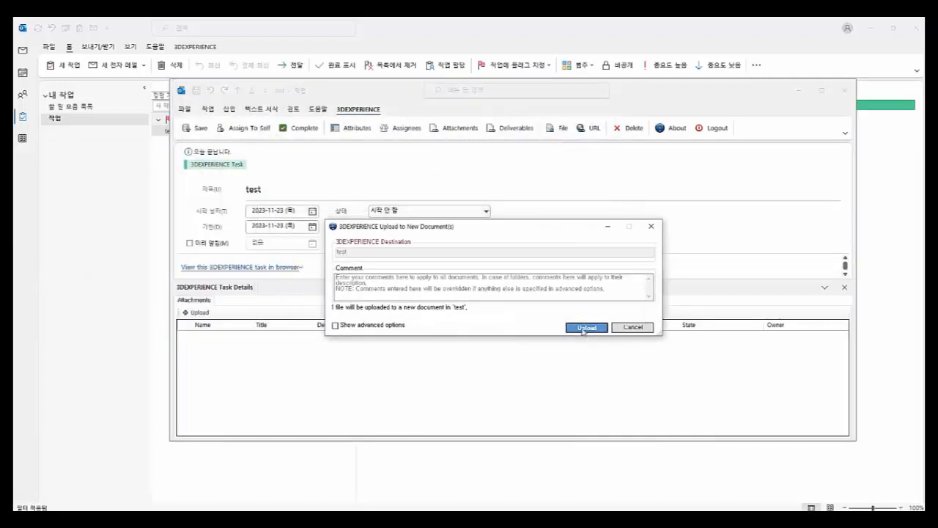
left_click(584, 327)
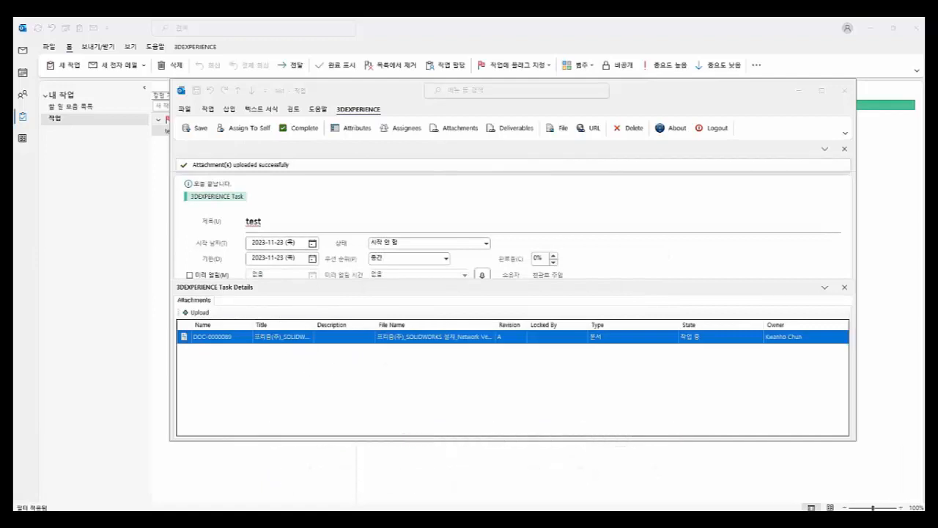
Close the main Outlook window, refresh 3DDashboard in the browser and check the test task's attached files
left_click(92, 265)
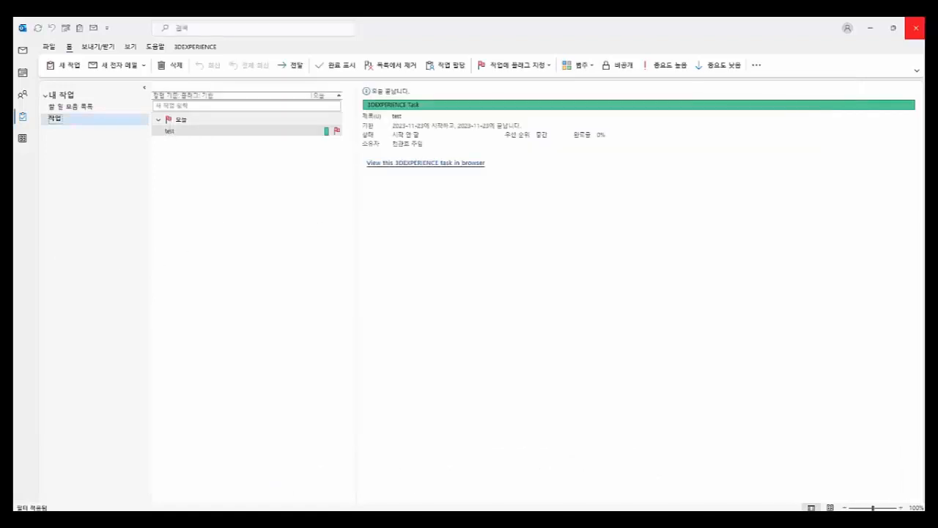
left_click(919, 27)
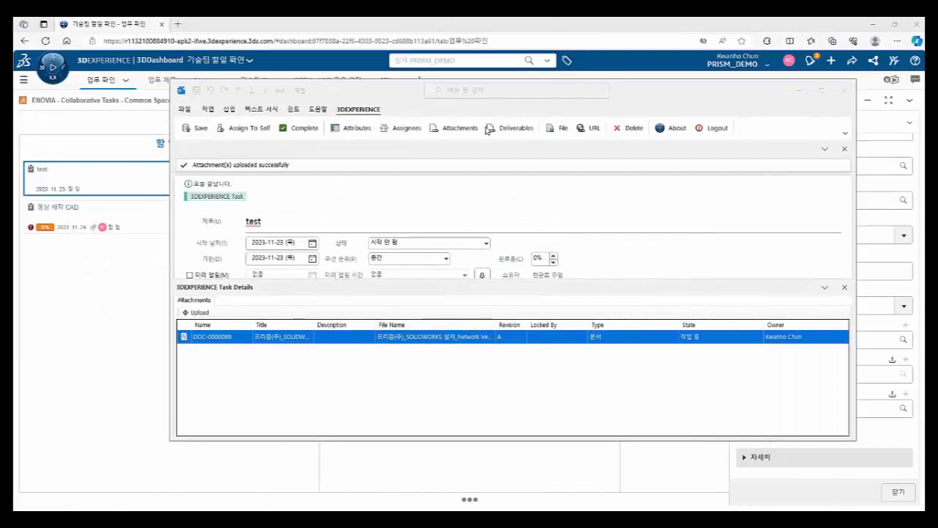
left_click(645, 27)
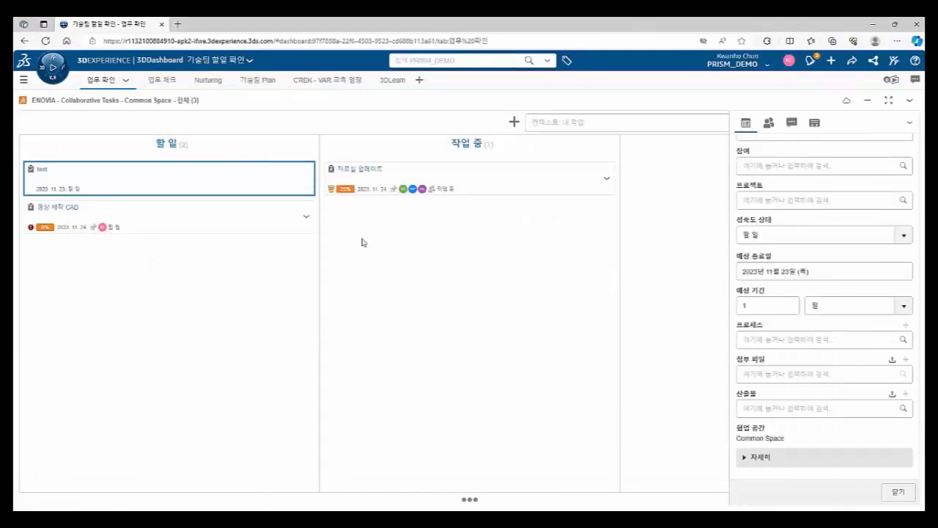
key("F5")
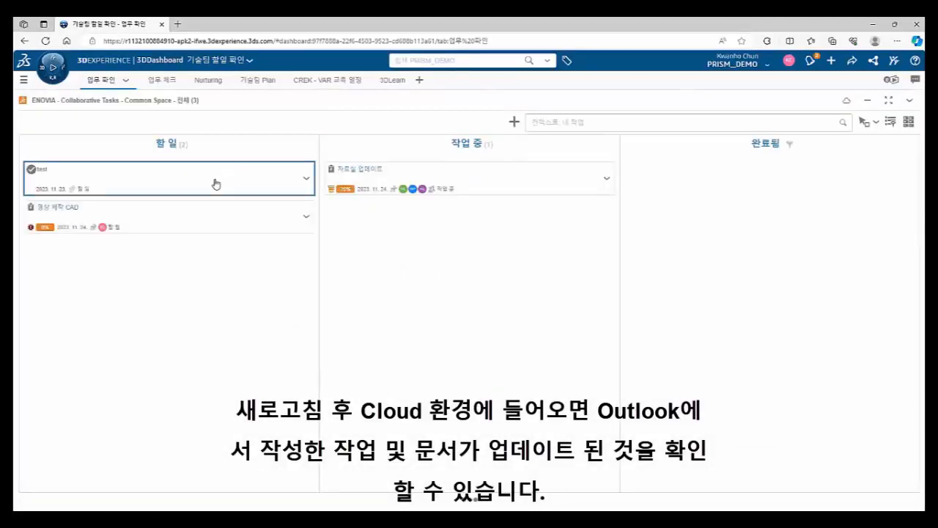
left_click(216, 183)
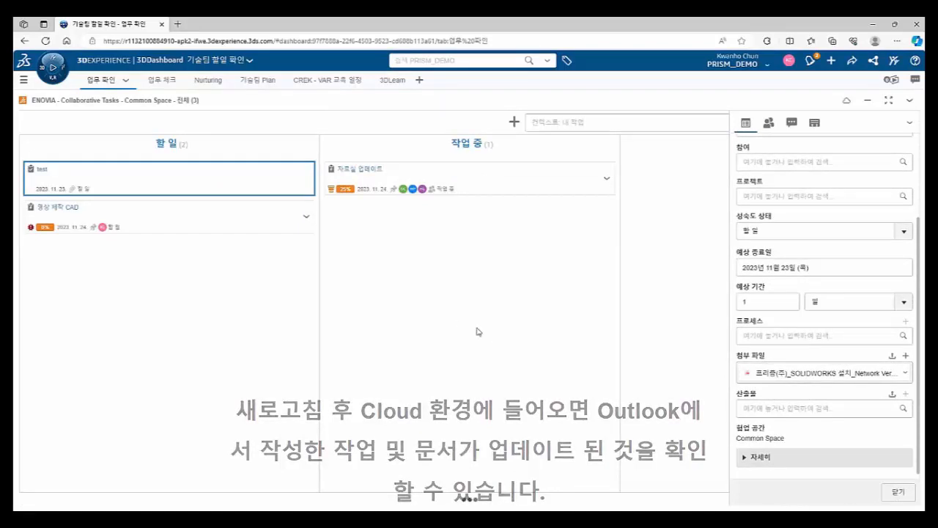
Move the test task from the 할 일 column to 작업 중 and open its details to check the maturity state
left_click_drag(201, 188, 480, 242)
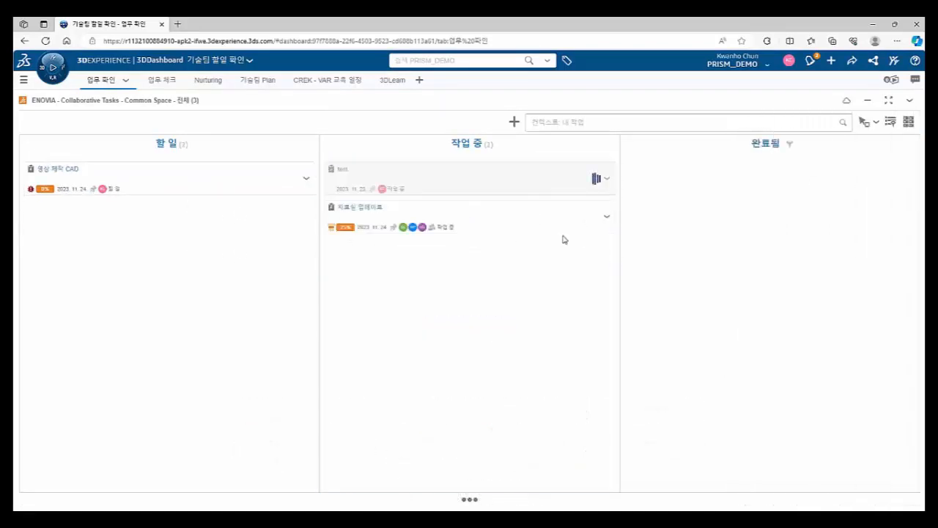
left_click(580, 184)
scroll(805, 241, "down", 5)
scroll(796, 314, "up", 5)
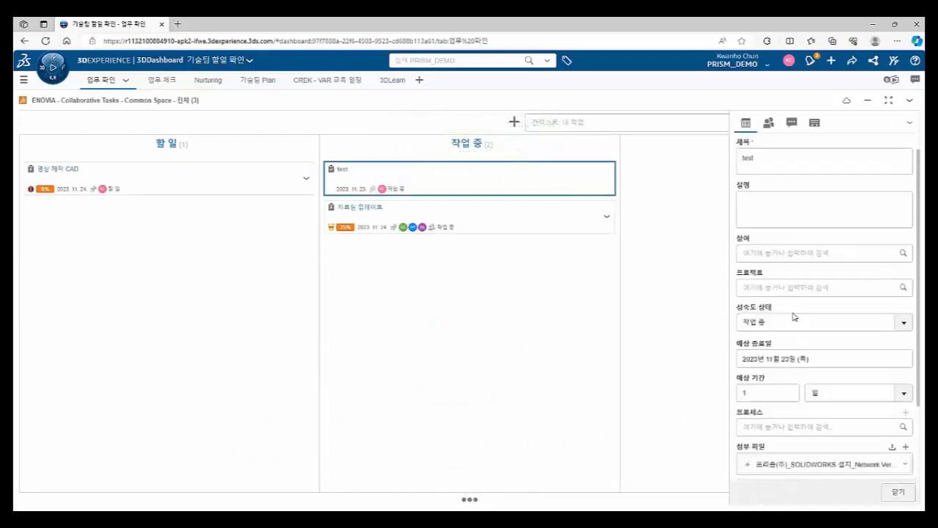
Switch the test task's maturity state to 구배, set it back to 작업 중 and save the task
left_click(904, 338)
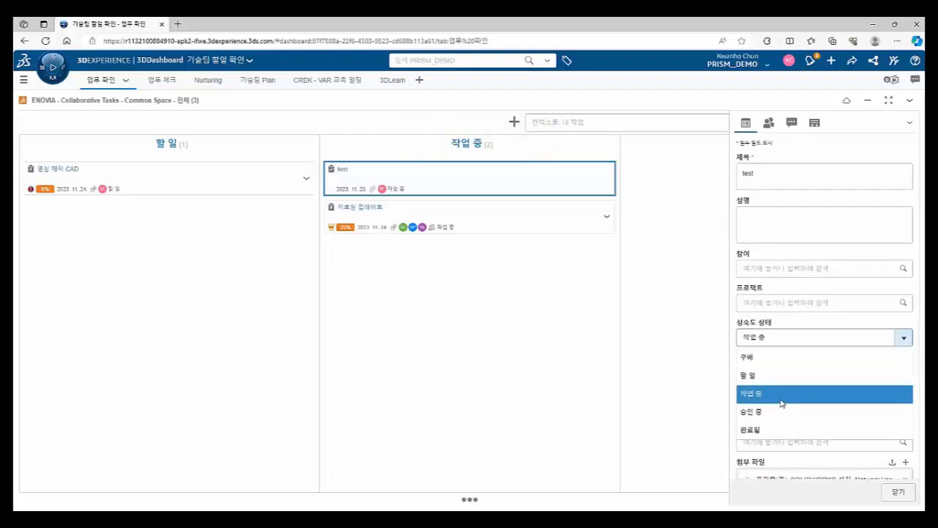
left_click(818, 358)
scroll(907, 315, "down", 3)
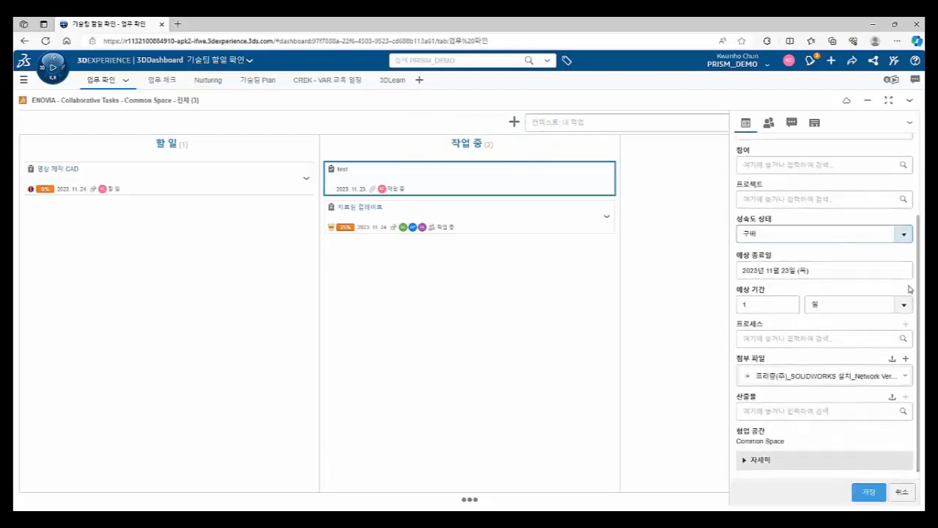
left_click(904, 235)
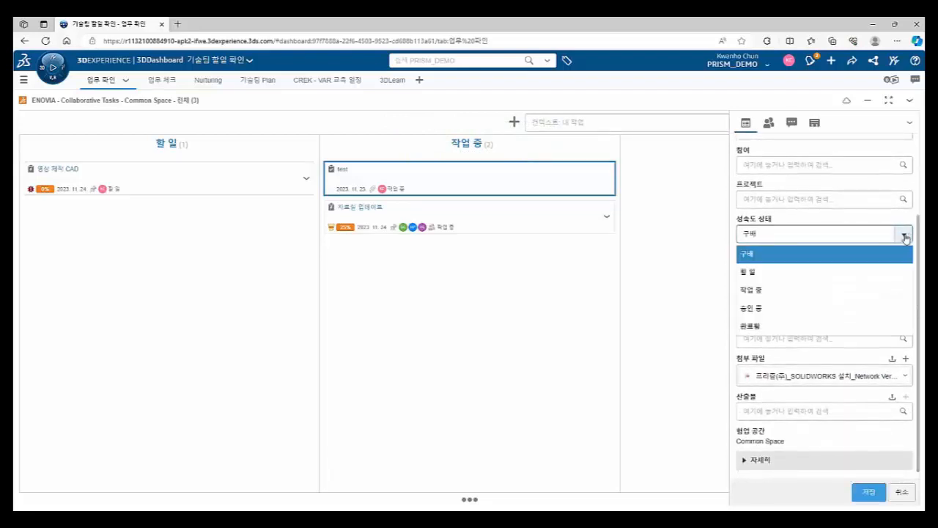
left_click(805, 292)
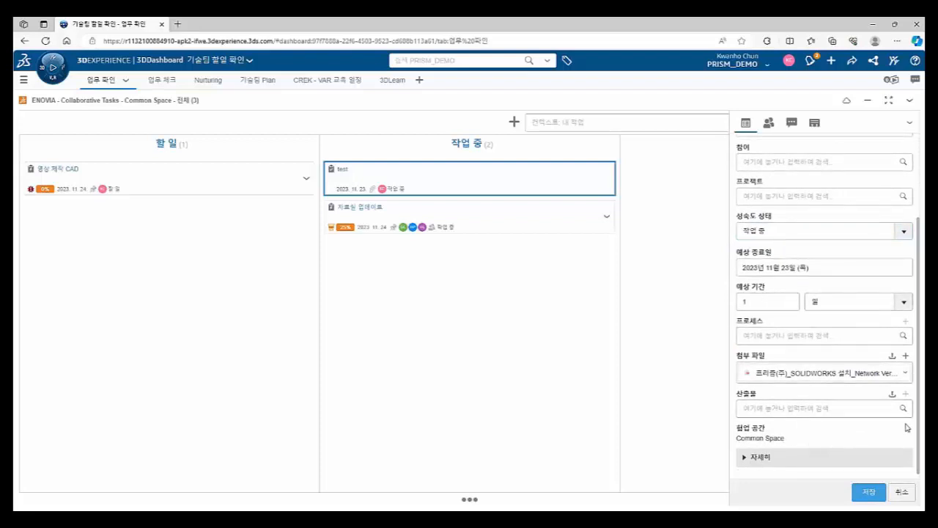
left_click(869, 492)
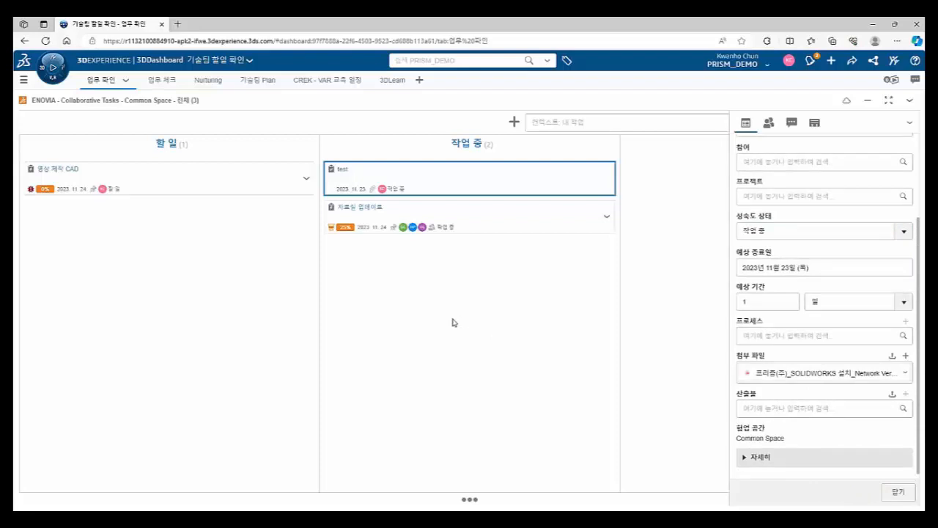